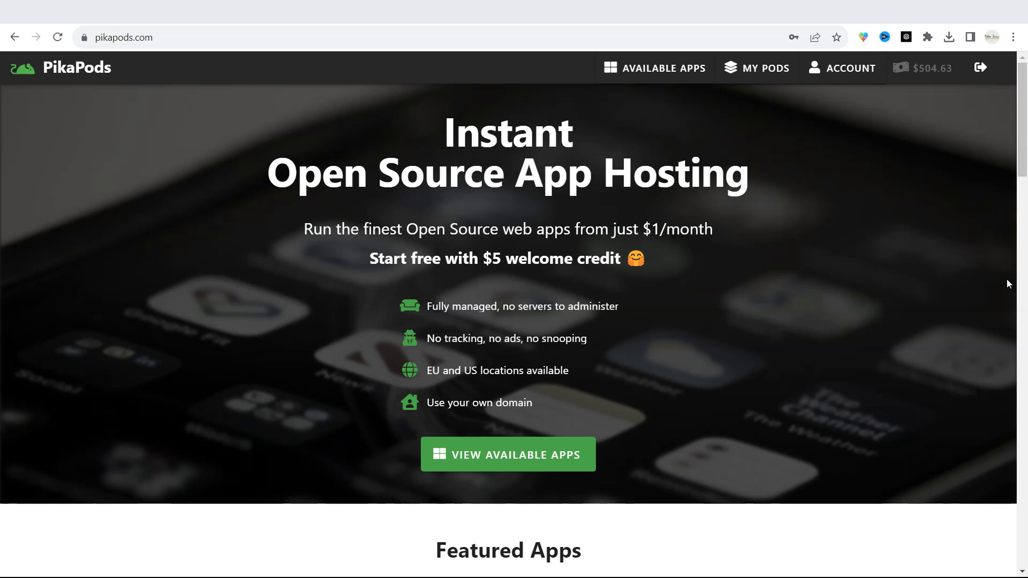
# Choose the Actual app from the available PikaPods apps and open its running pod.
pyautogui.click(466, 453)
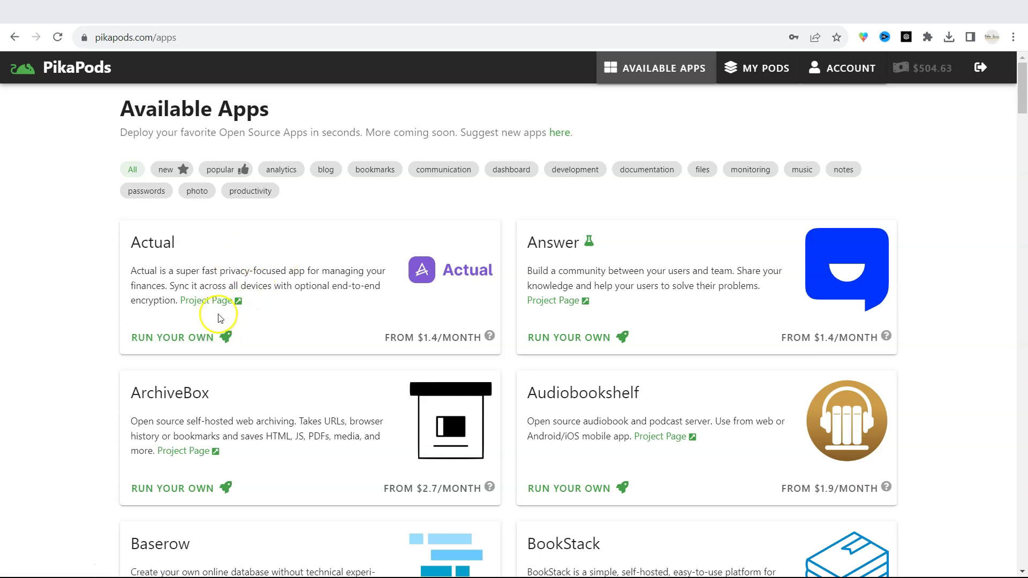
pyautogui.click(201, 338)
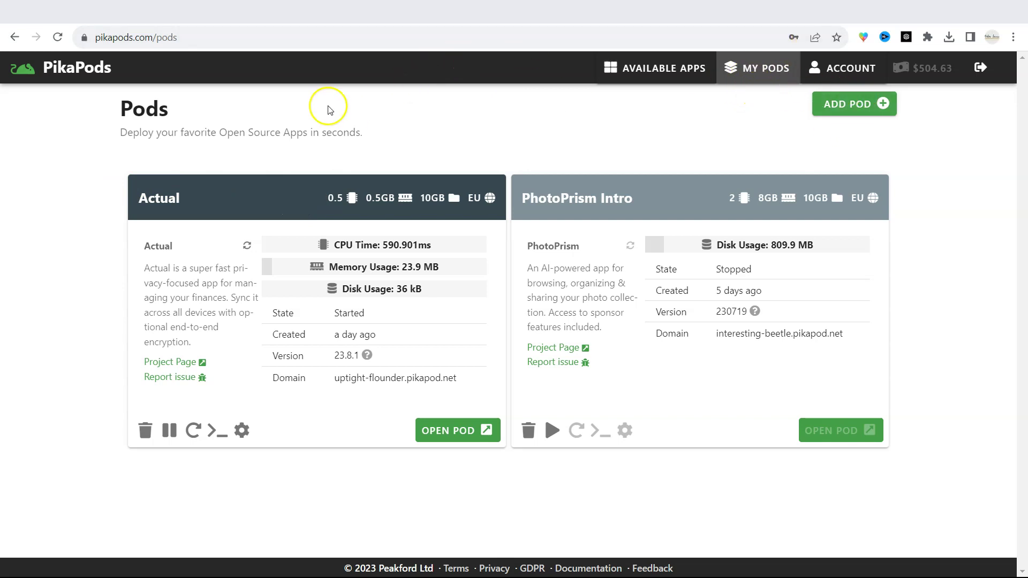
pyautogui.click(460, 435)
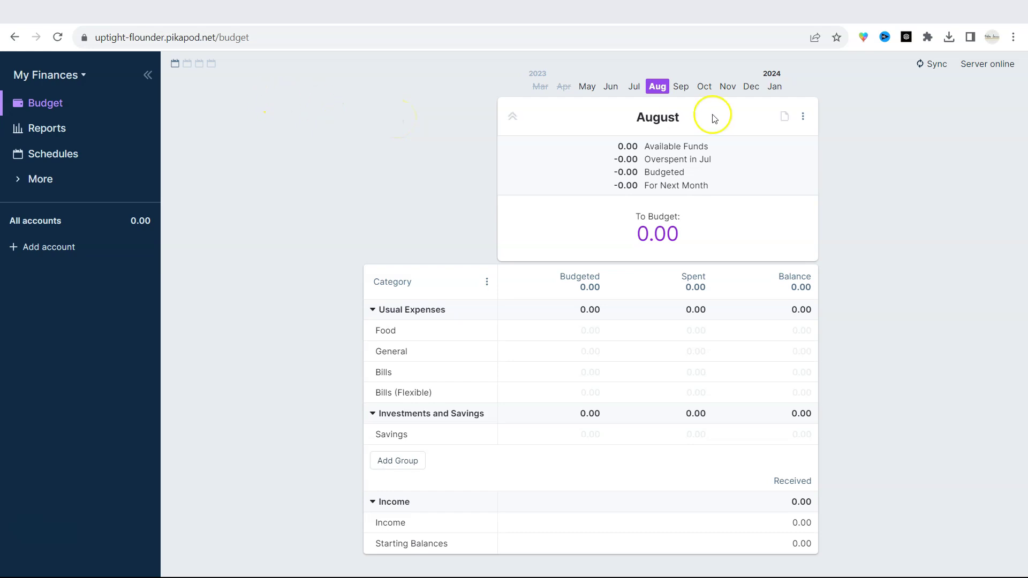
# View the budget with two, three and four months shown at once, and return to the single-month budget view.
pyautogui.click(189, 62)
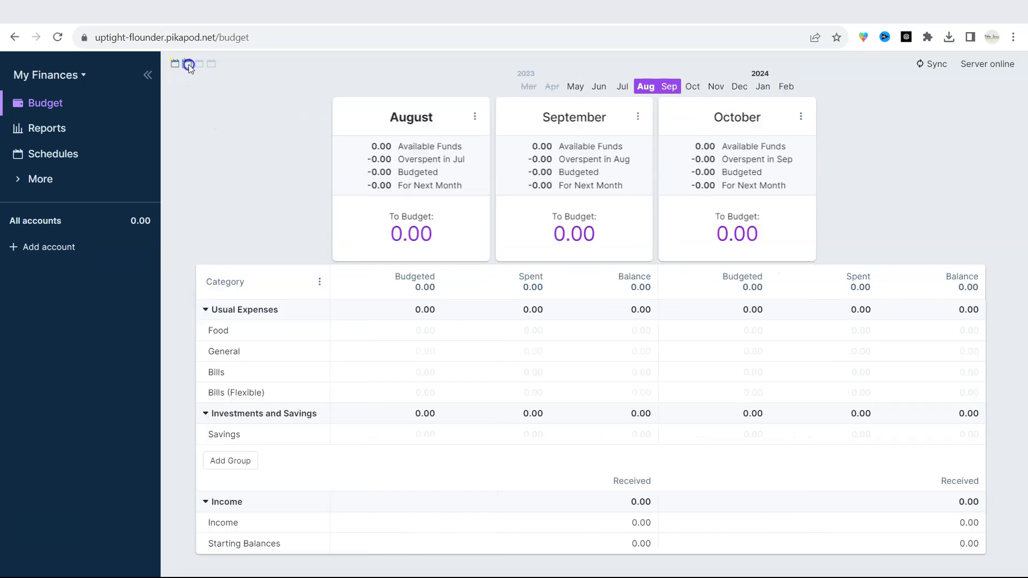
pyautogui.click(198, 65)
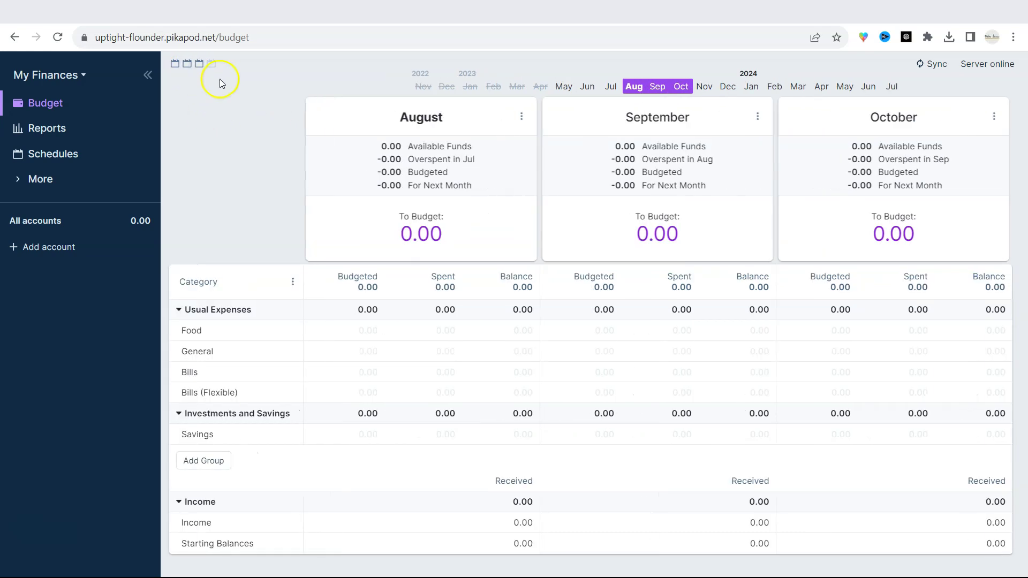
pyautogui.click(211, 64)
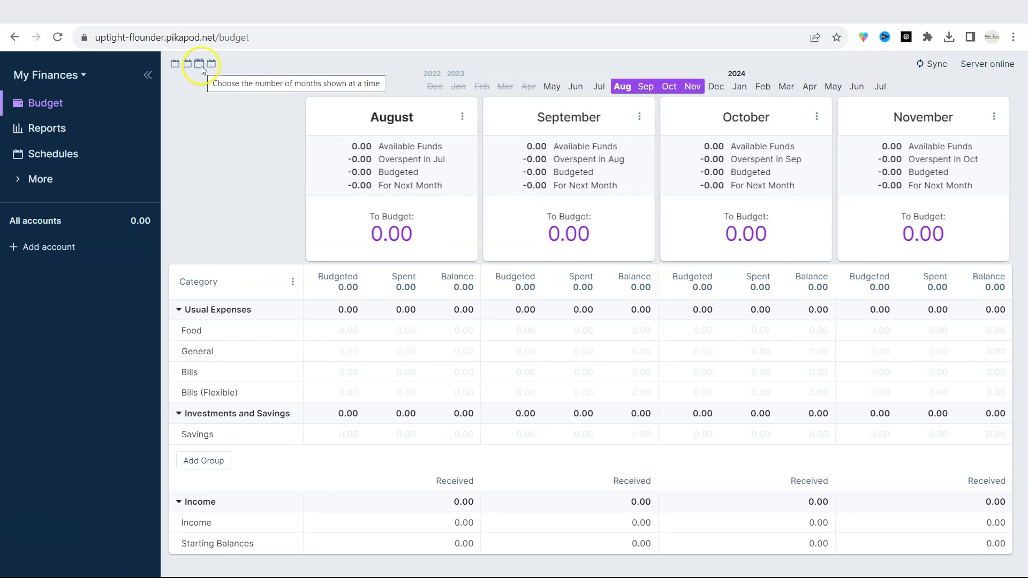
pyautogui.click(177, 65)
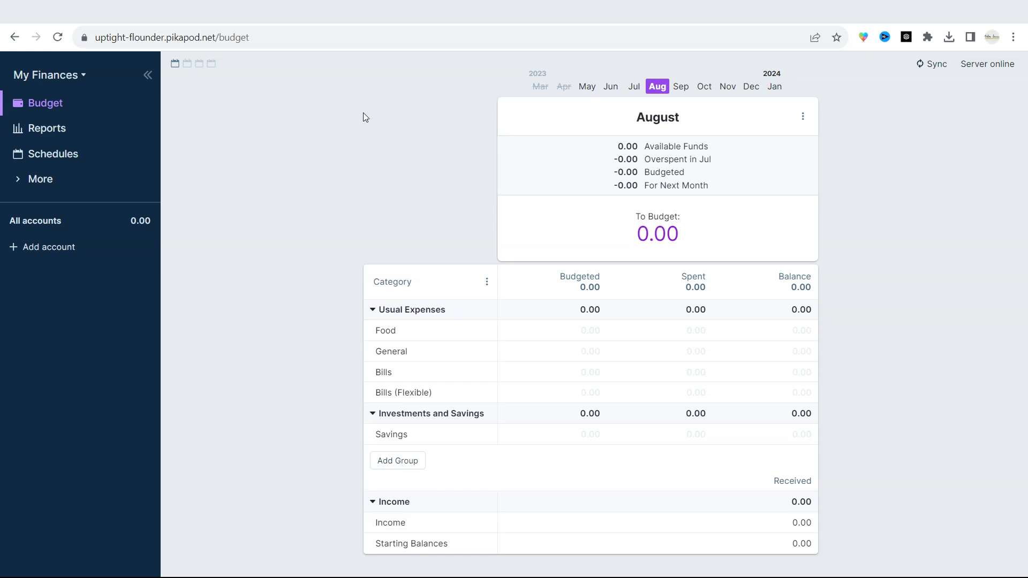
pyautogui.click(76, 114)
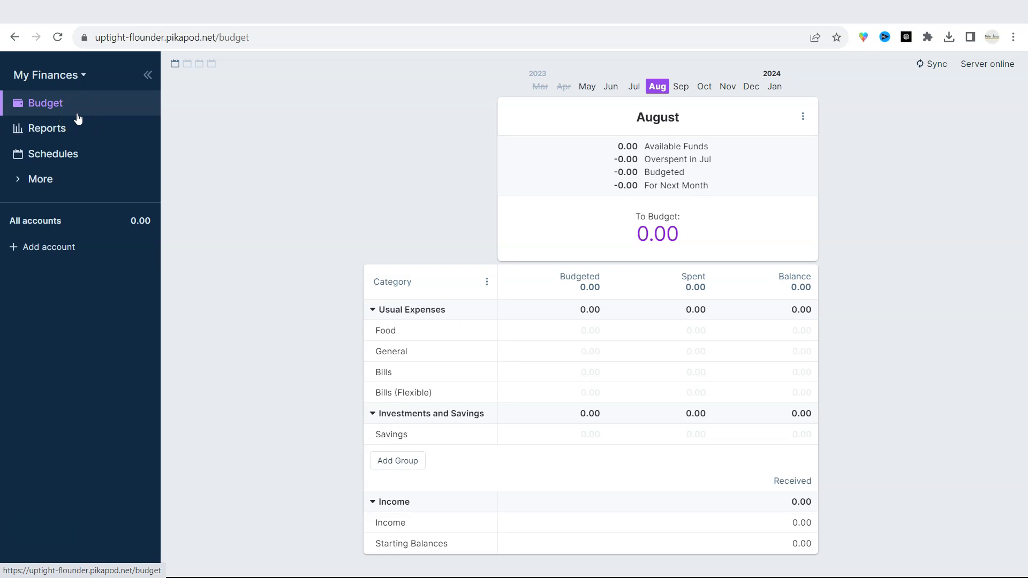
pyautogui.click(75, 114)
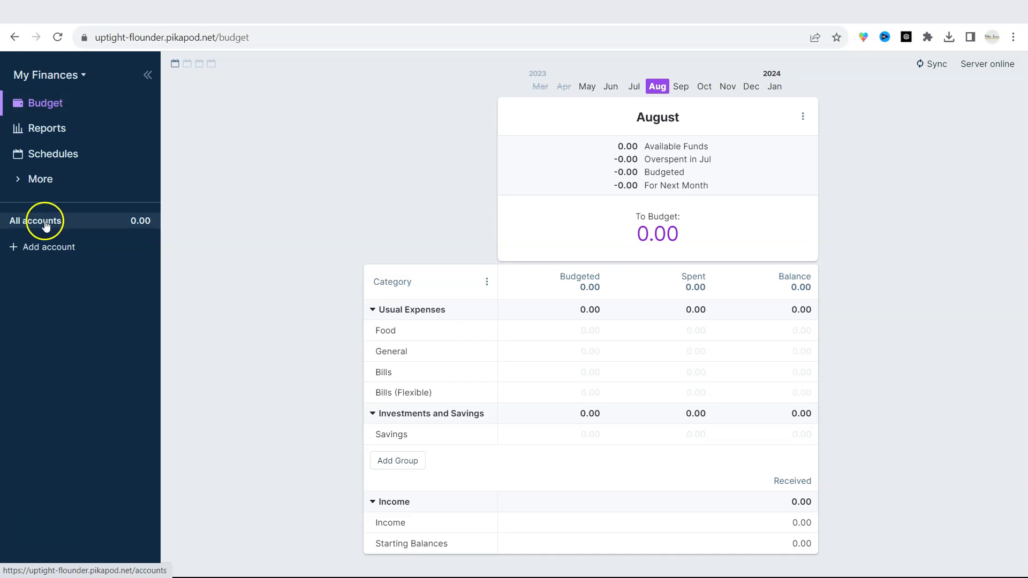
# Create a local account named "Demo" with a starting balance of 1000.
pyautogui.click(76, 221)
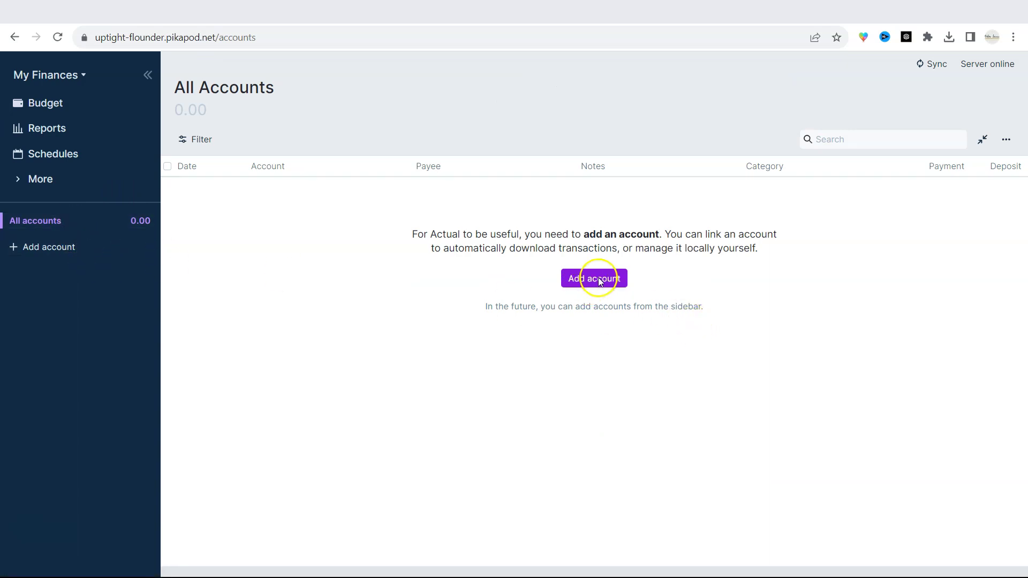
pyautogui.click(49, 249)
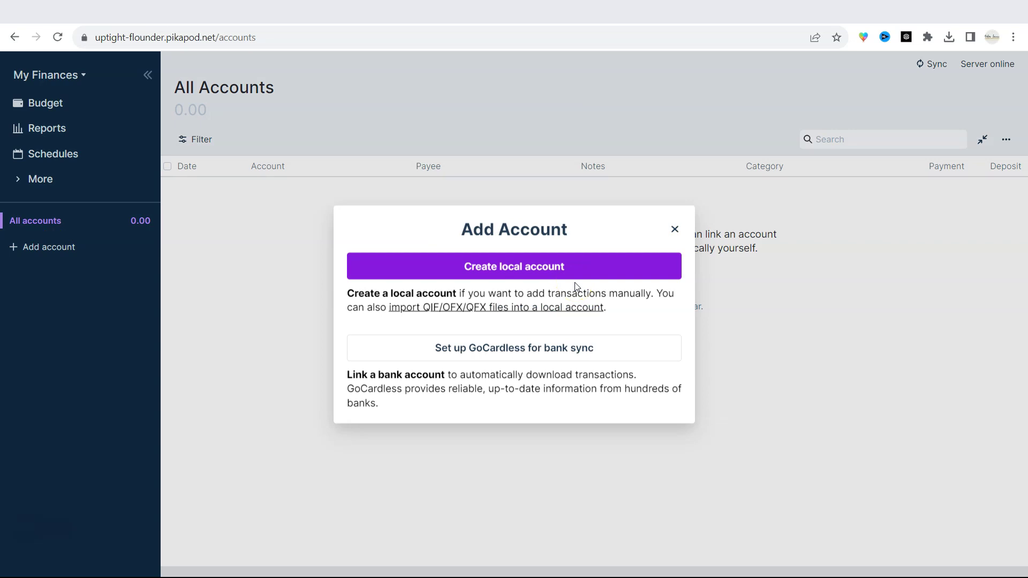
pyautogui.click(659, 270)
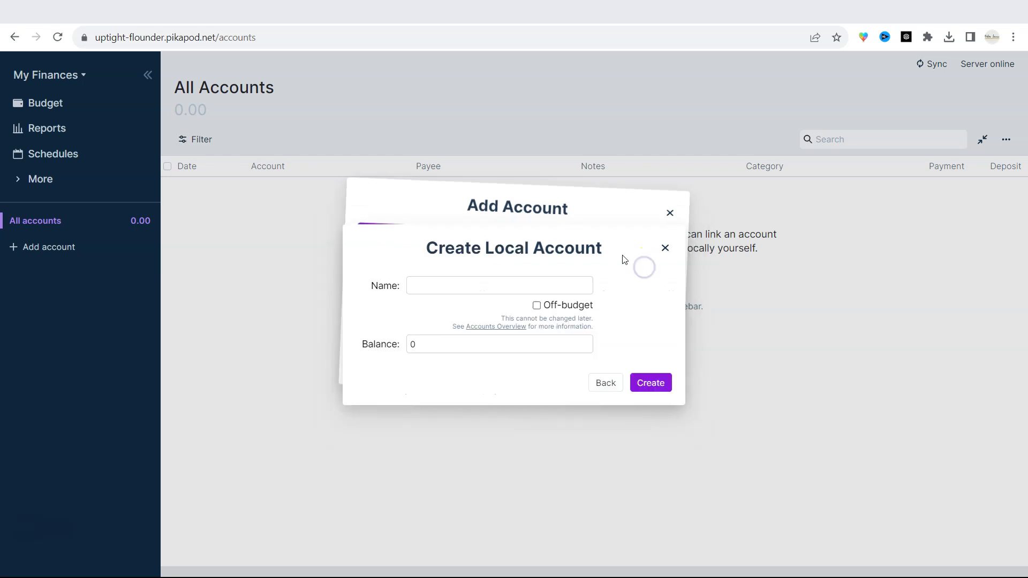
pyautogui.write('Demo')
pyautogui.click(390, 345)
pyautogui.write('1000')
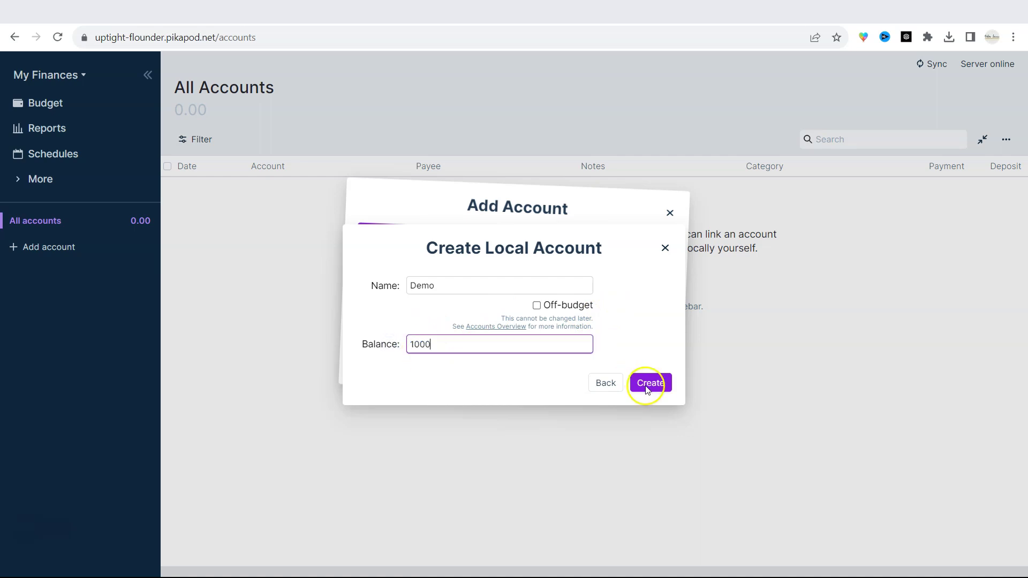
pyautogui.click(646, 384)
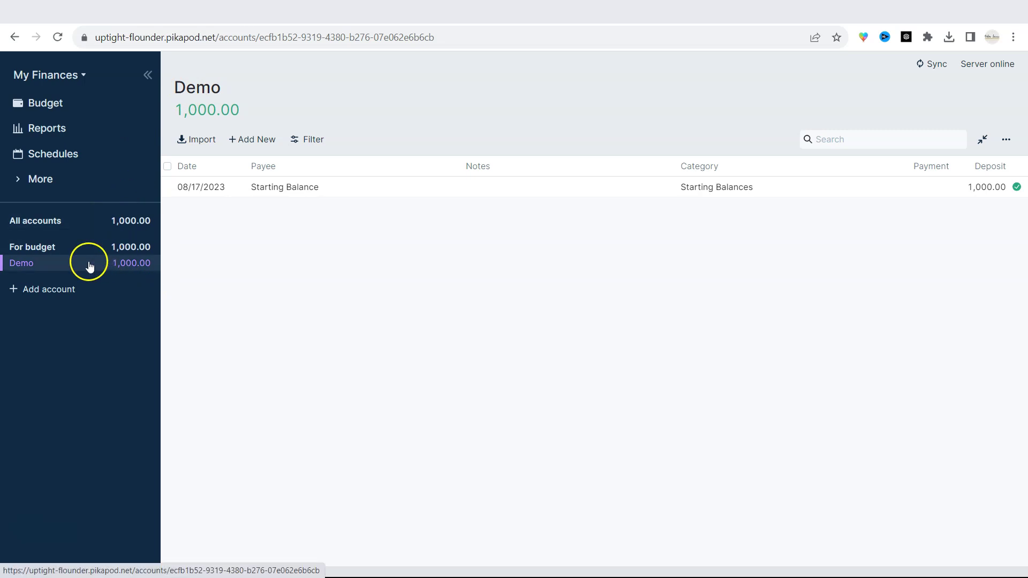
# Add the note "Demo" to the Demo account and rename the account to "Demo version".
pyautogui.moveTo(253, 84)
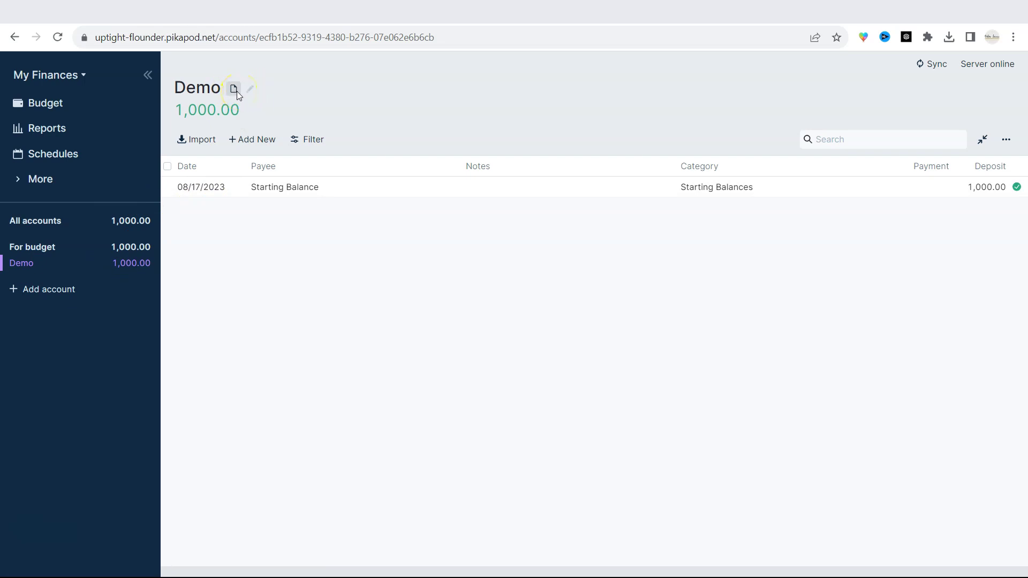
pyautogui.click(234, 88)
pyautogui.write('Demo')
pyautogui.click(321, 68)
pyautogui.click(251, 92)
pyautogui.click(252, 92)
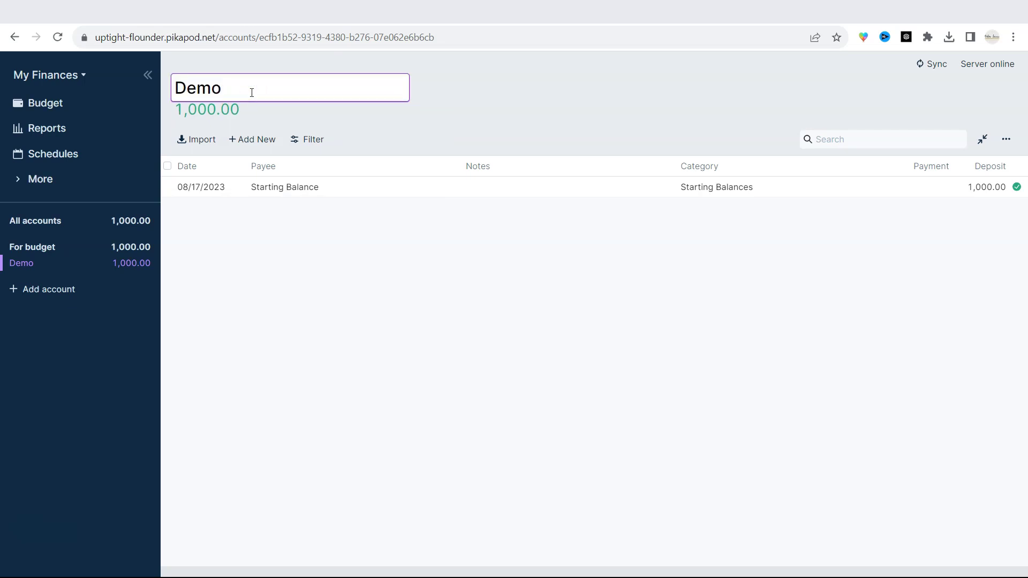
pyautogui.write('version')
pyautogui.press('Return')
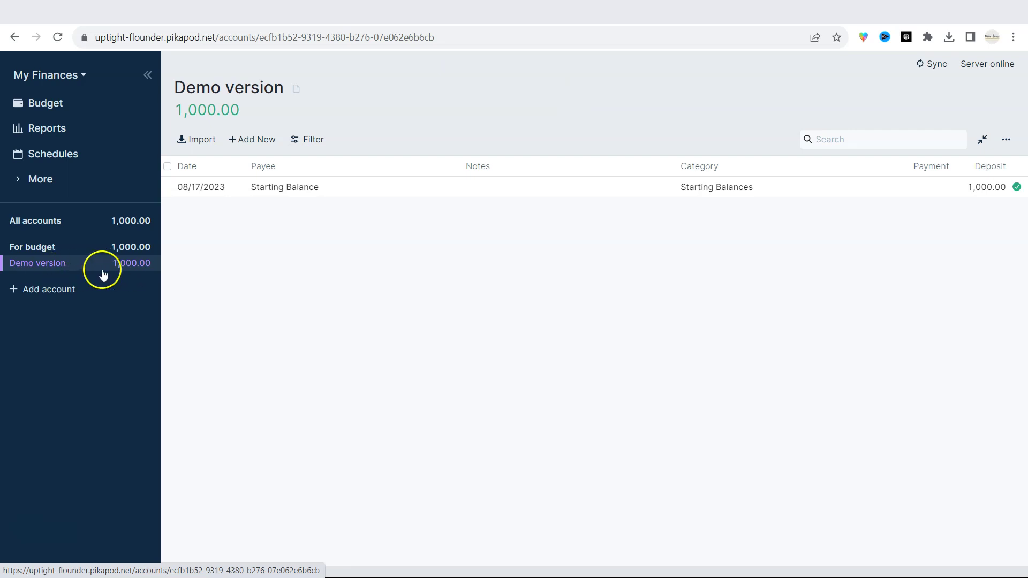
# Examine the closing options of the Demo version account, including the balance-transfer choices, and leave without closing it.
pyautogui.click(1006, 141)
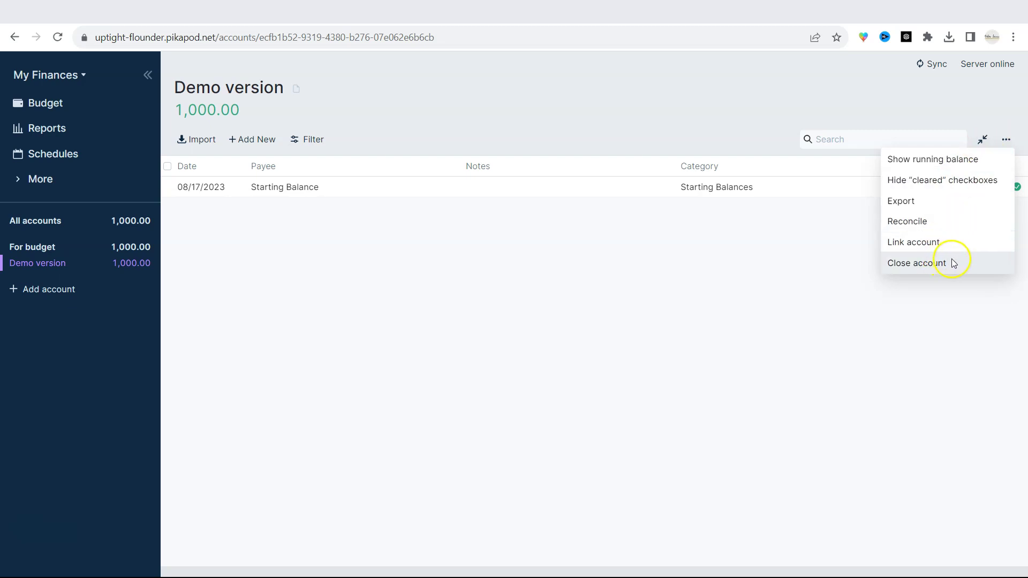
pyautogui.click(935, 263)
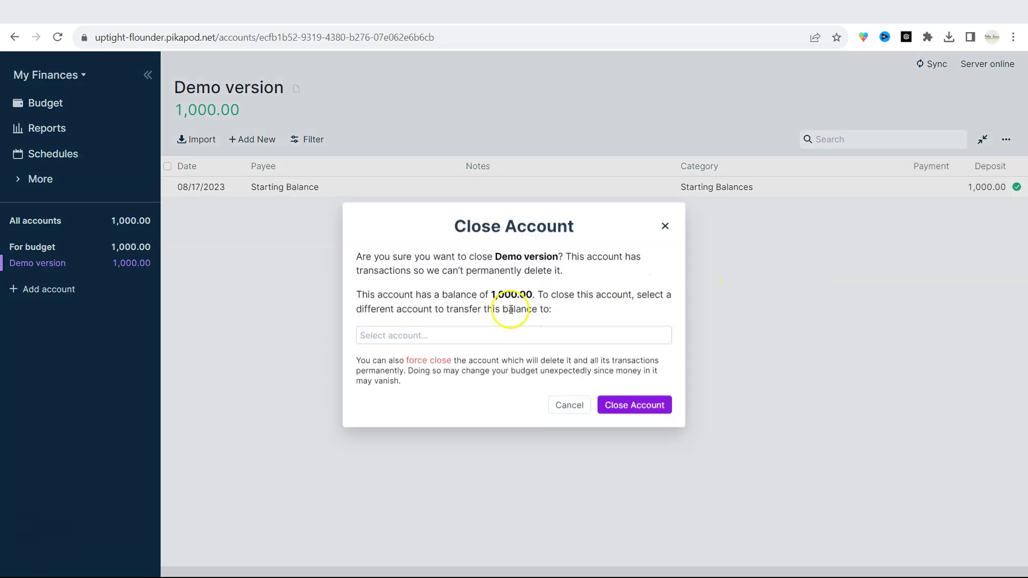
pyautogui.click(468, 336)
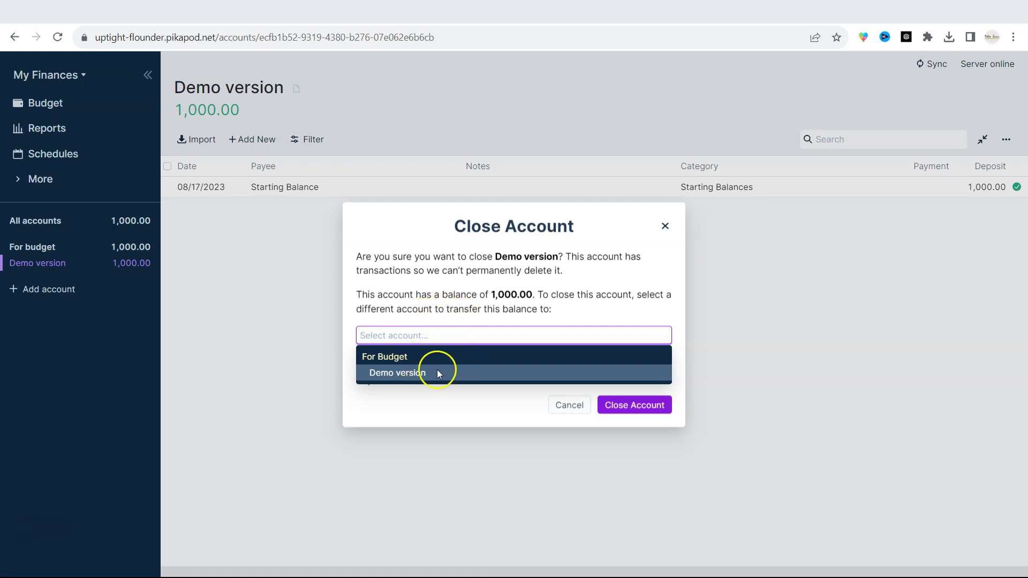
pyautogui.click(482, 301)
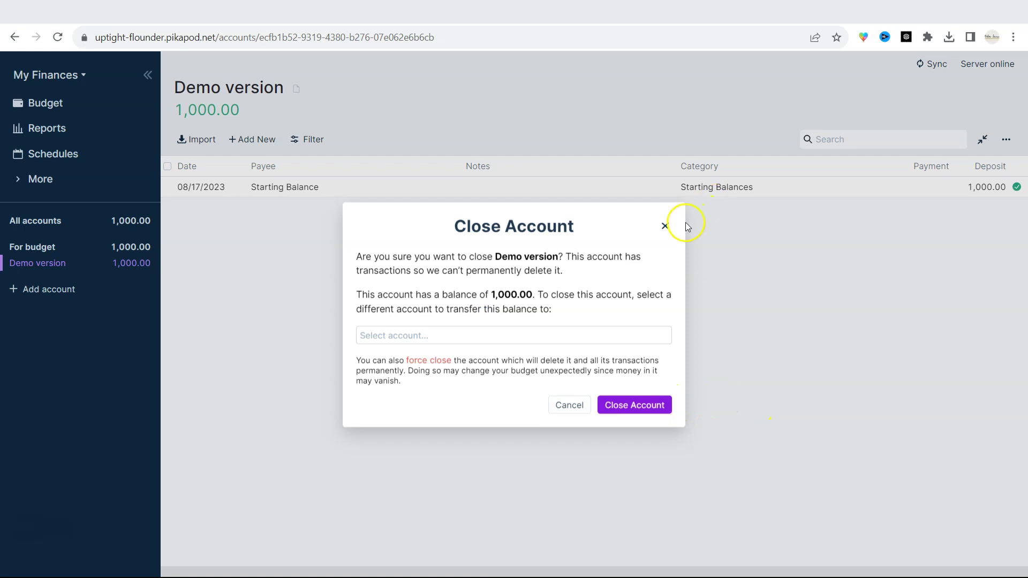
pyautogui.click(665, 226)
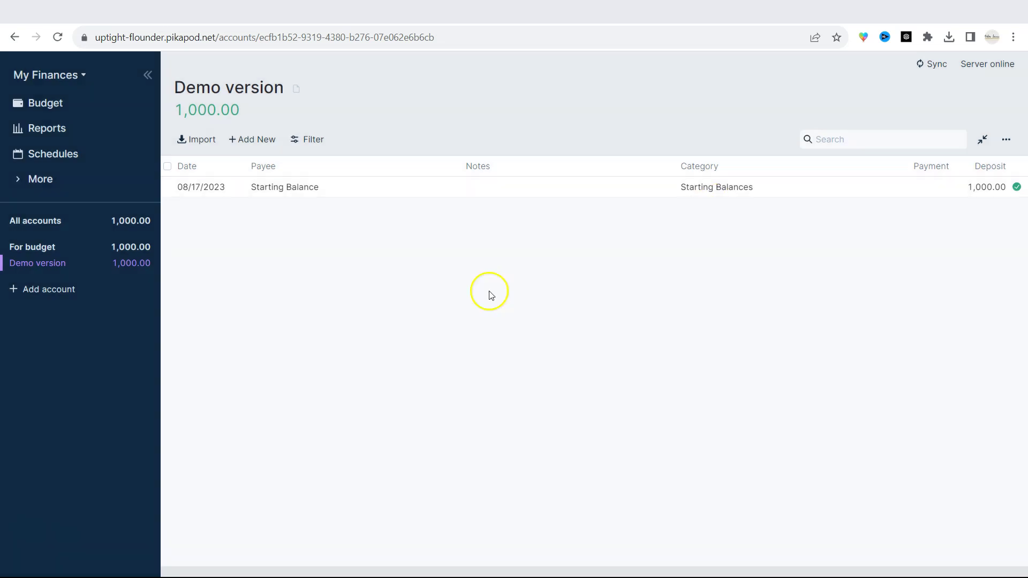
pyautogui.click(77, 294)
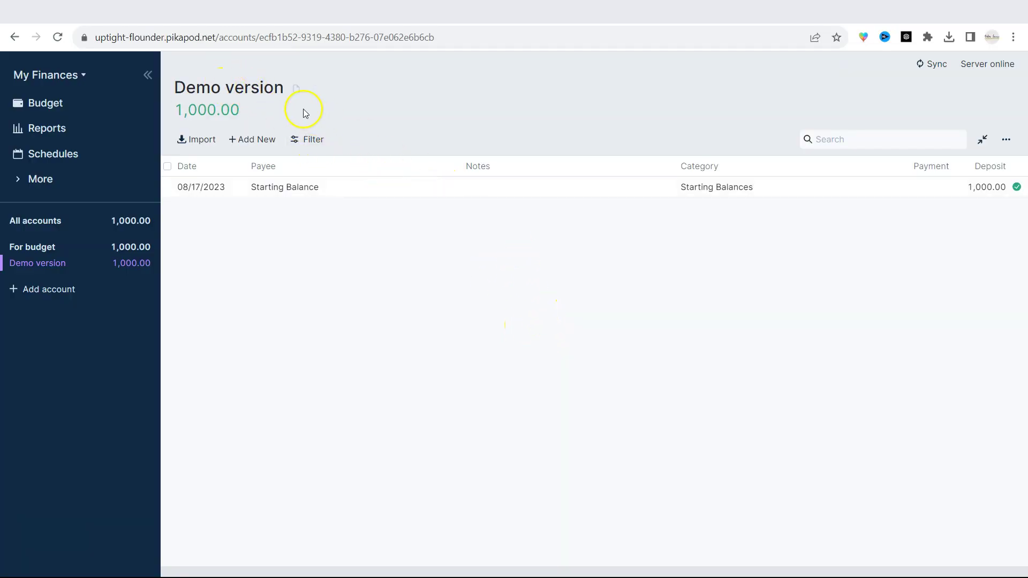
# Load the account-statement CSV file from the Actual Budget folder for import into the Demo version account.
pyautogui.click(196, 142)
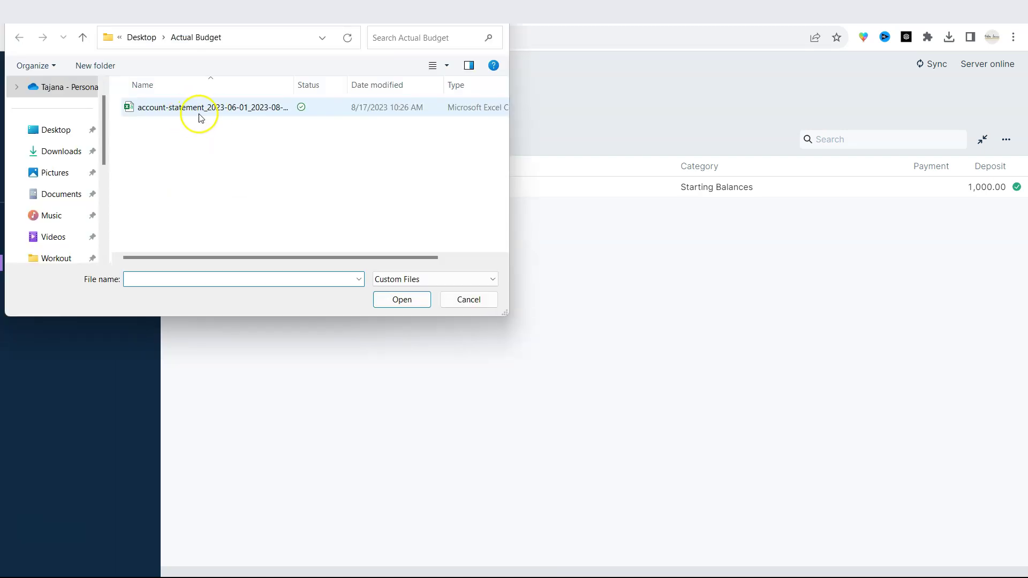
pyautogui.click(177, 108)
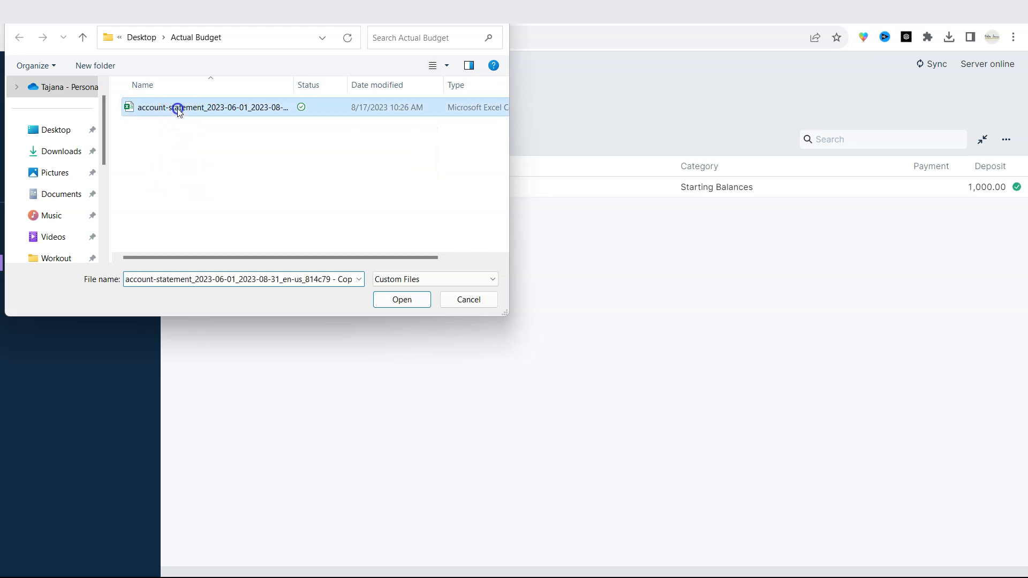
pyautogui.click(401, 299)
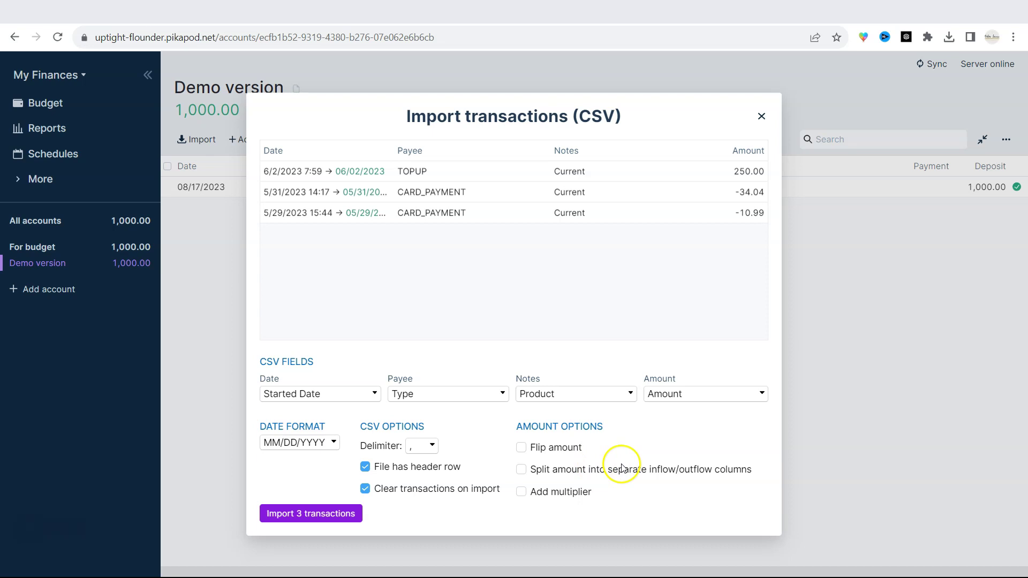
# Try the split inflow/outflow, flip amount and multiplier options on the transactions in the import preview, and turn them off again.
pyautogui.click(529, 469)
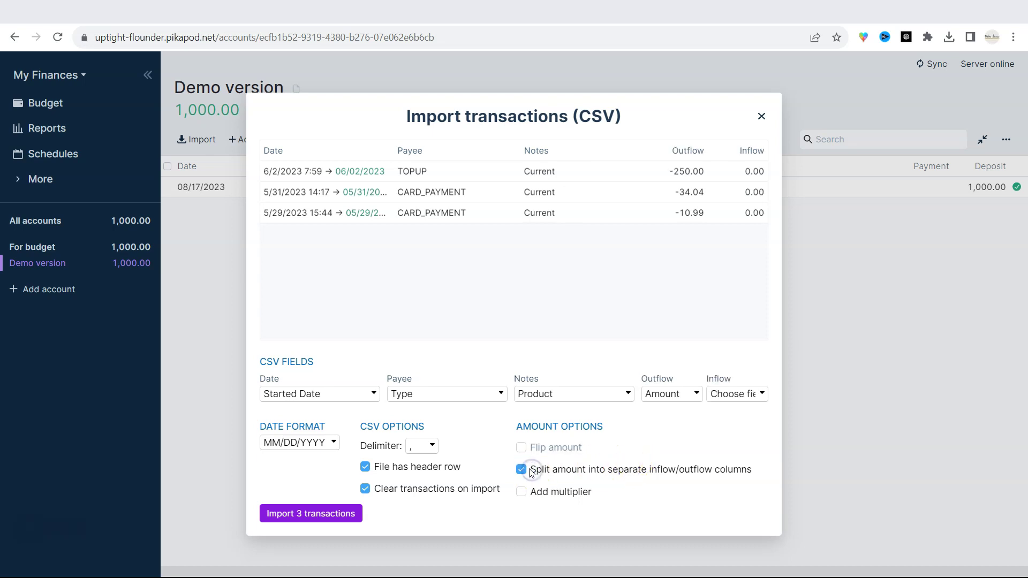
pyautogui.click(523, 470)
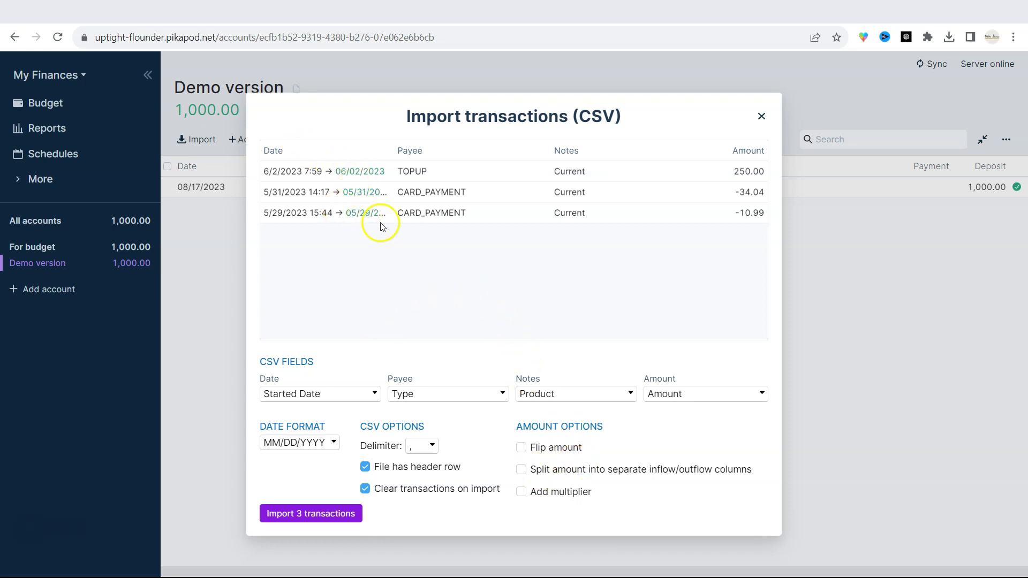
pyautogui.moveTo(356, 172); pyautogui.dragTo(373, 170)
pyautogui.click(374, 170)
pyautogui.click(318, 441)
pyautogui.click(323, 445)
pyautogui.click(522, 448)
pyautogui.click(522, 447)
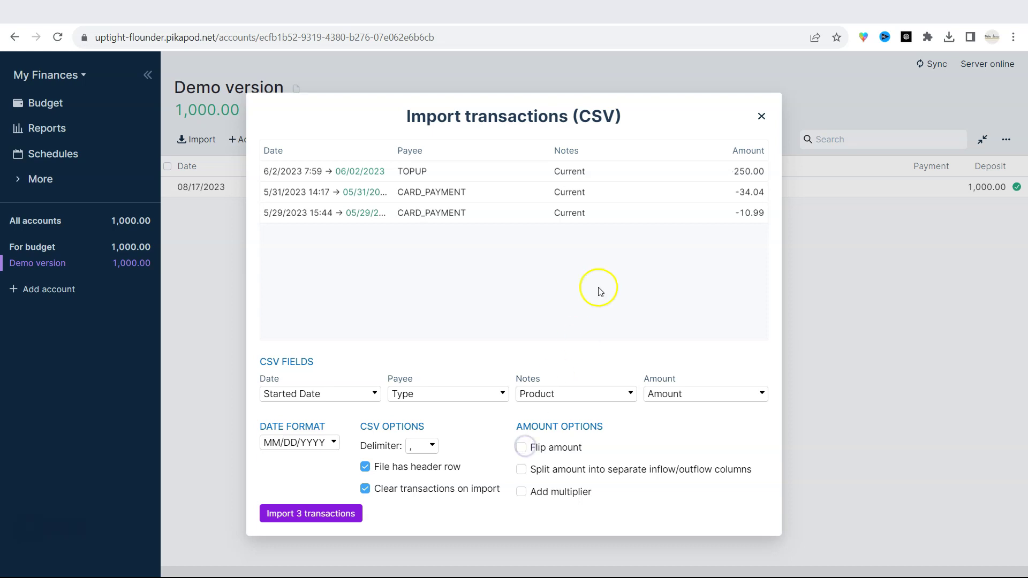
pyautogui.click(522, 494)
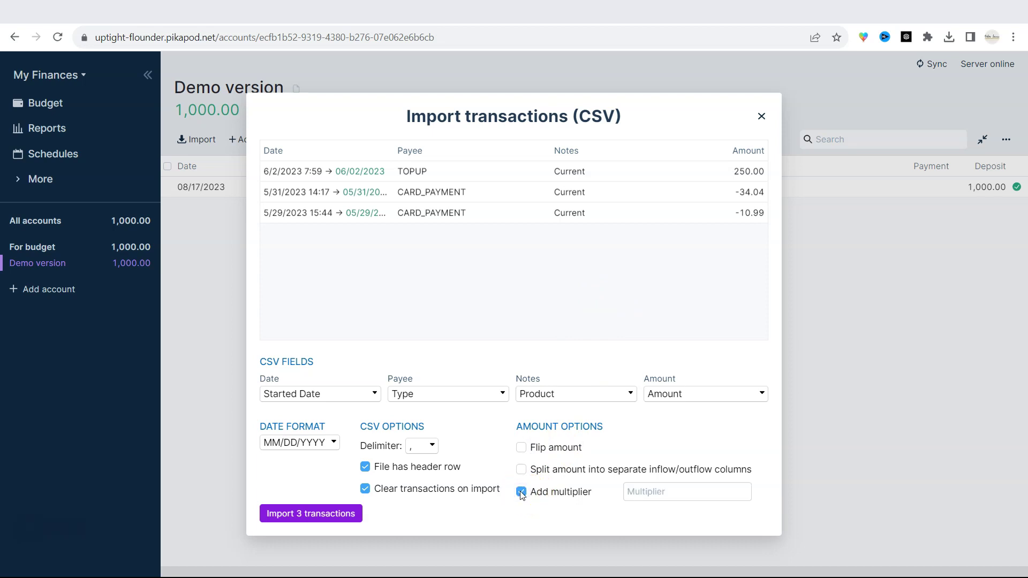
pyautogui.click(522, 492)
pyautogui.click(522, 493)
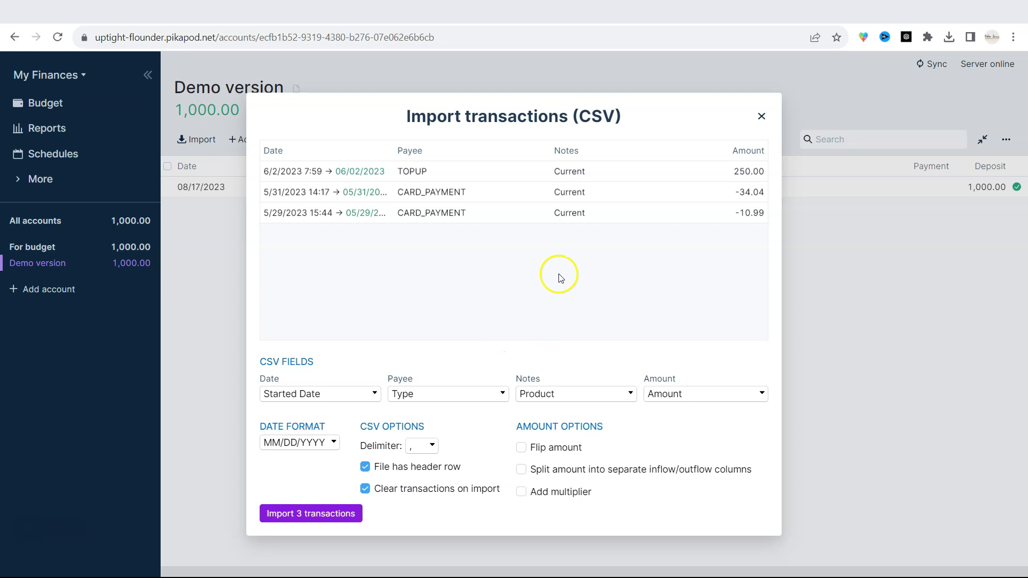
# Import the three previewed CSV transactions into the Demo version account.
pyautogui.click(328, 518)
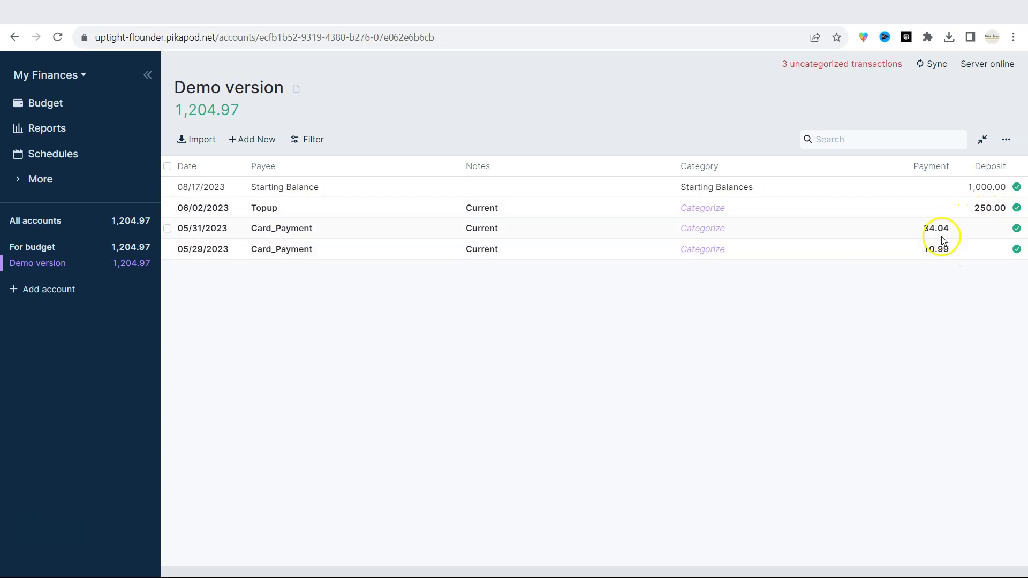
# Set the payee of the 05/31/2023 transaction to a newly created payee, "DM".
pyautogui.click(316, 230)
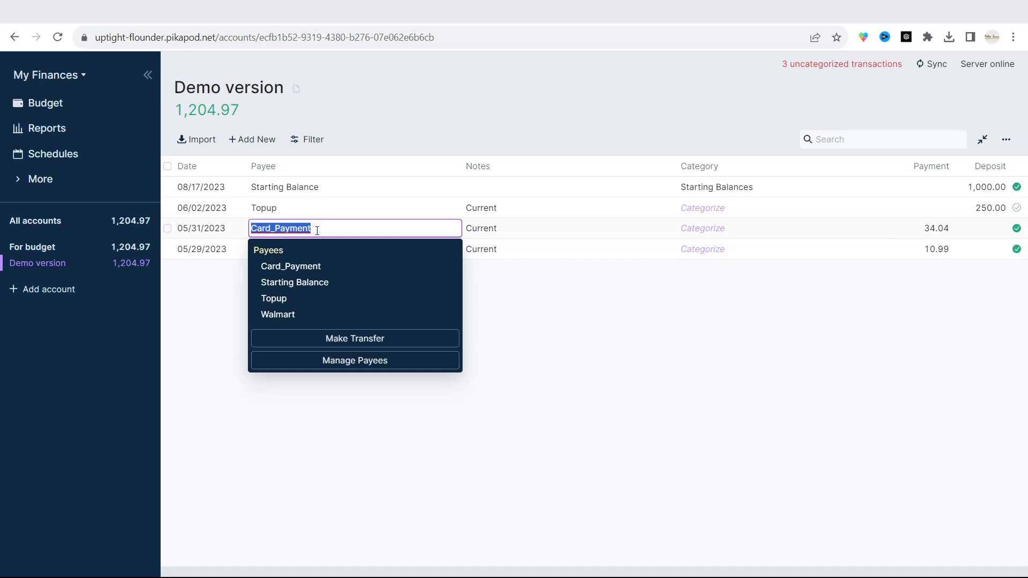
pyautogui.write('DM')
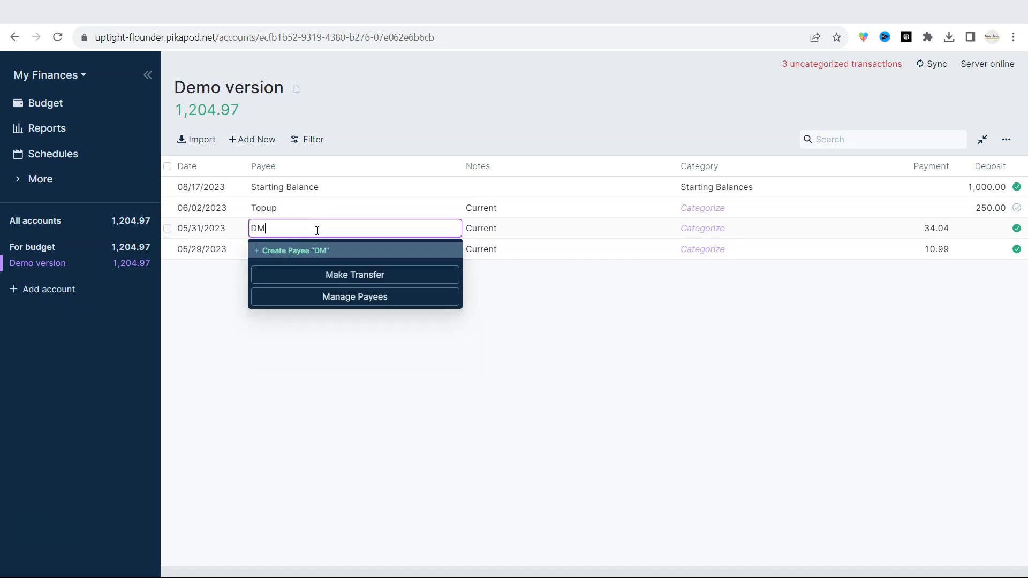
pyautogui.click(312, 247)
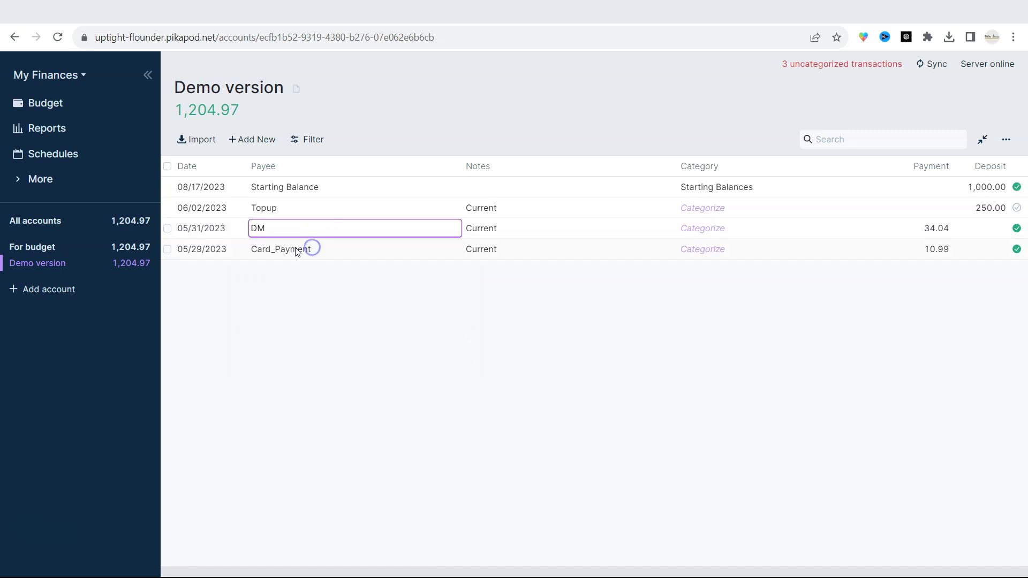
# Set the payee of the 05/29/2023 transaction to a newly created payee, "Lidl".
pyautogui.click(297, 249)
pyautogui.write('Lidl')
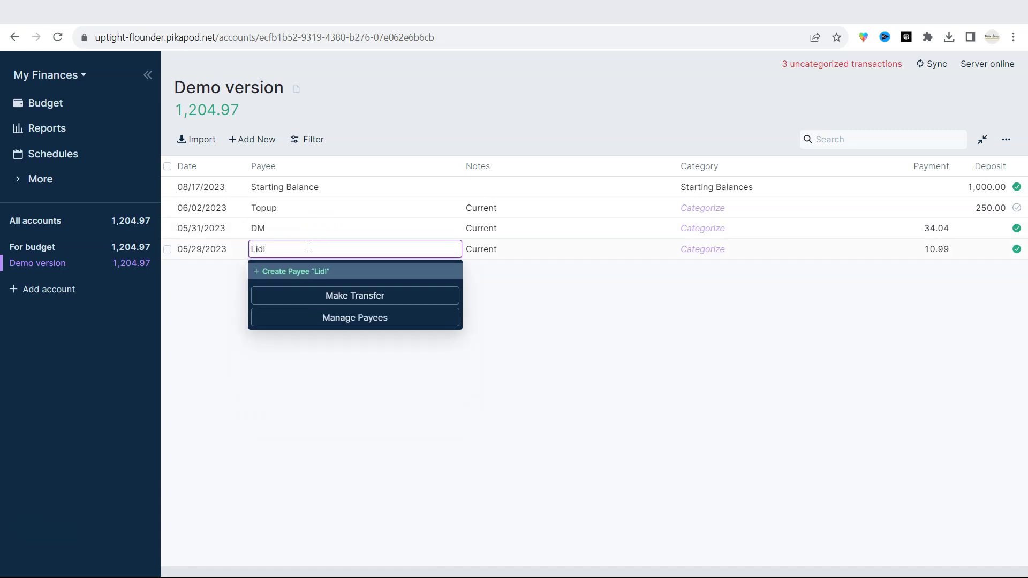
pyautogui.click(256, 272)
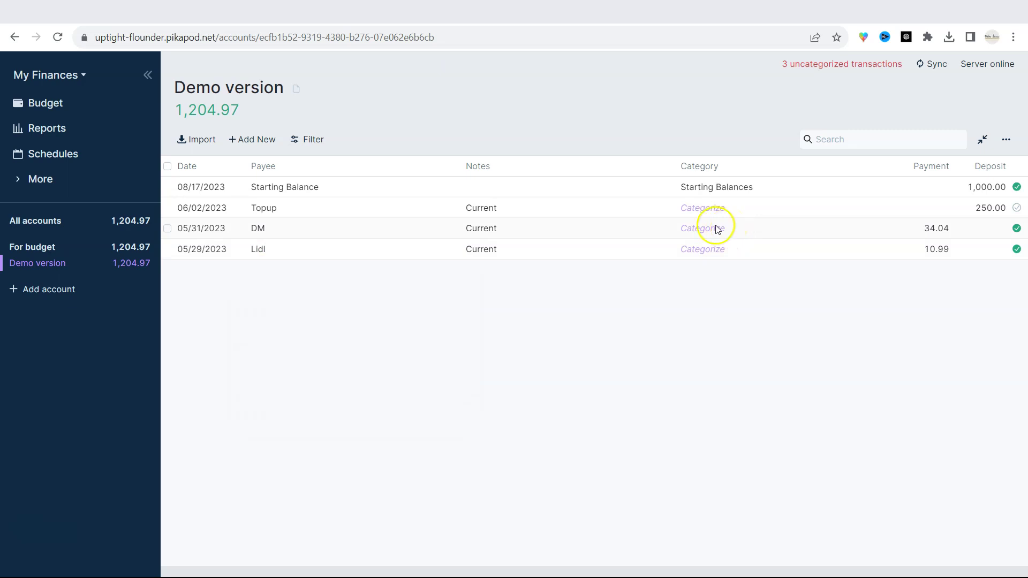
# Assign the General category to the 05/31/2023 transaction and the Bills category to the 05/29/2023 transaction.
pyautogui.click(708, 231)
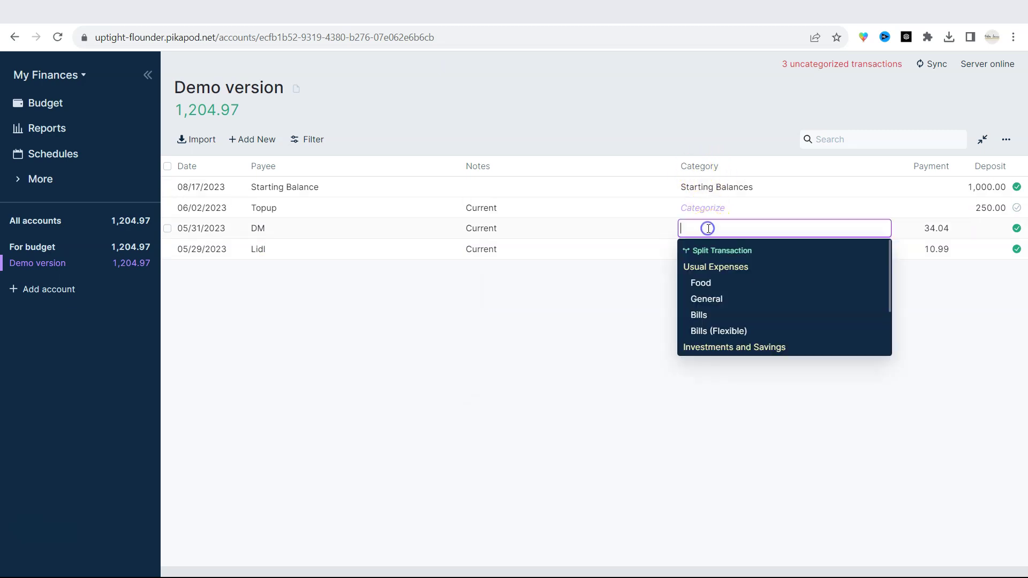
pyautogui.click(716, 293)
pyautogui.click(709, 248)
pyautogui.click(721, 303)
pyautogui.click(379, 282)
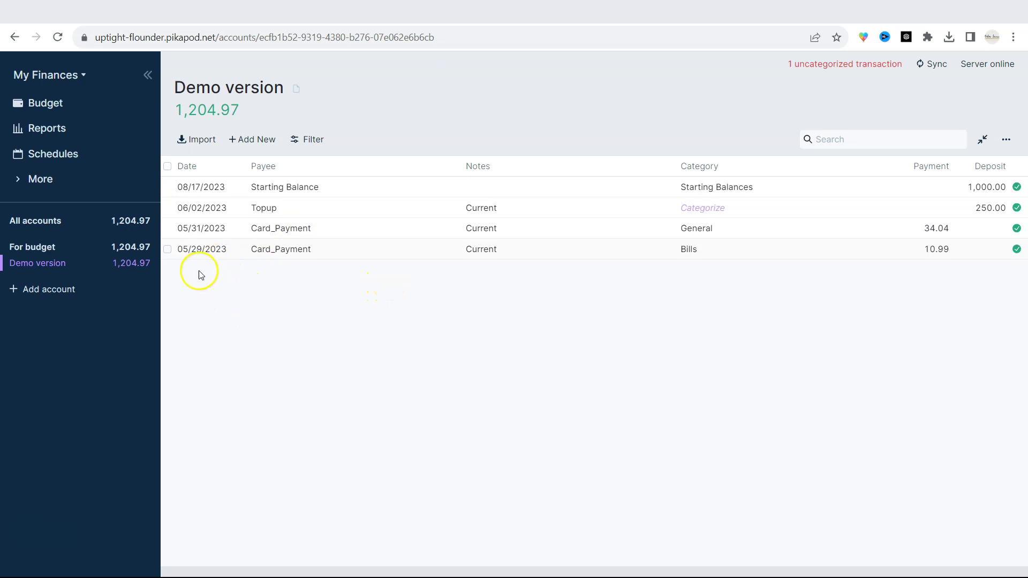
# Select the 05/29/2023 transaction to view the actions and editable fields offered for it, and dismiss them without changes.
pyautogui.click(167, 249)
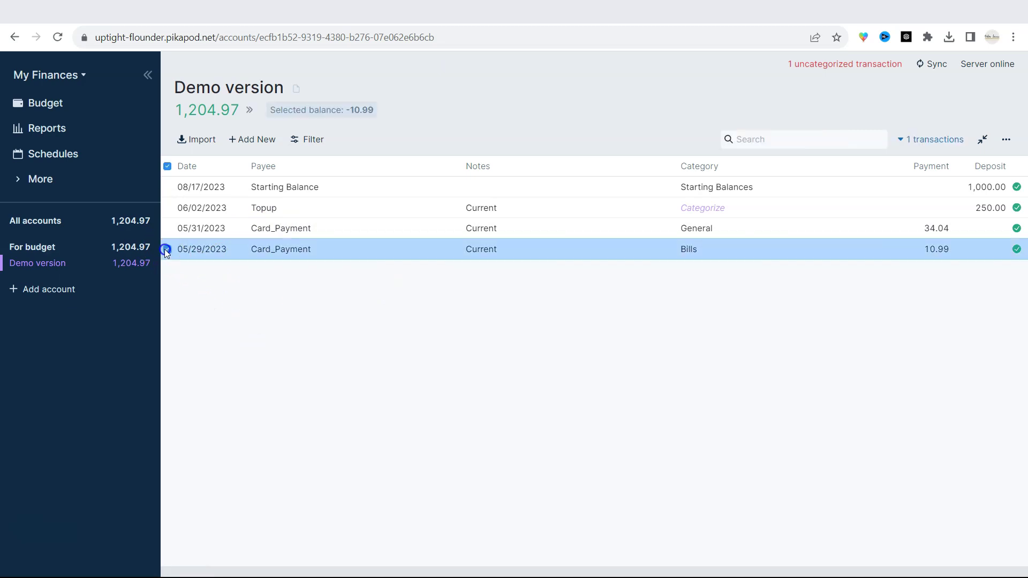
pyautogui.click(902, 140)
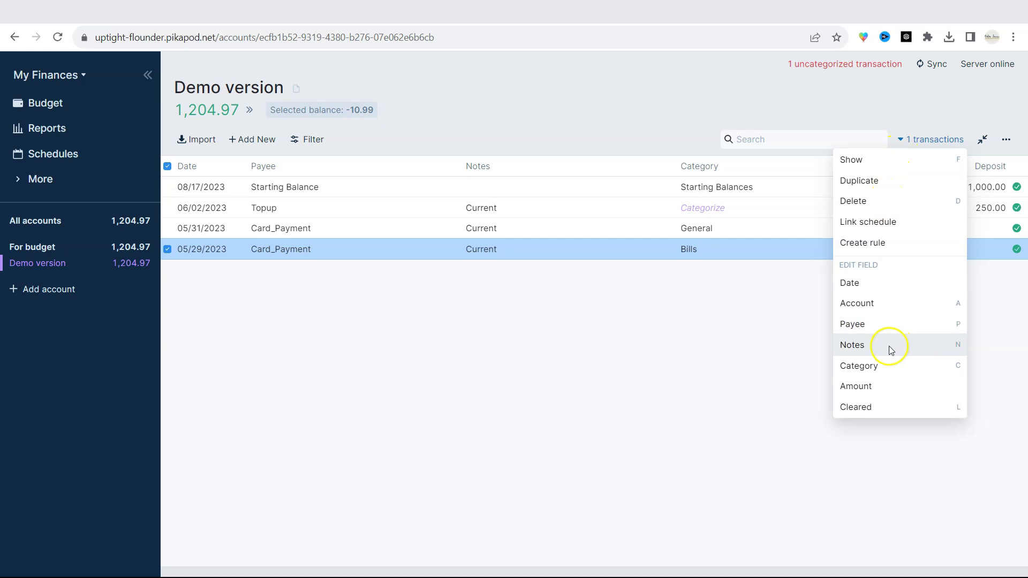
pyautogui.click(774, 347)
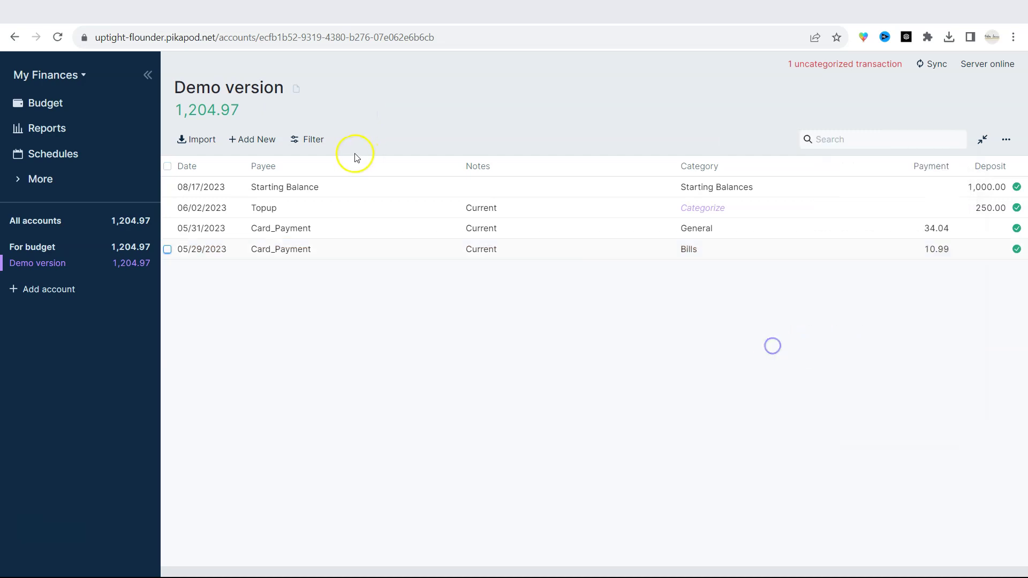
# Start a new transaction dated 08/17/2023 in the Demo version account with "Walmart" as the payee.
pyautogui.click(251, 140)
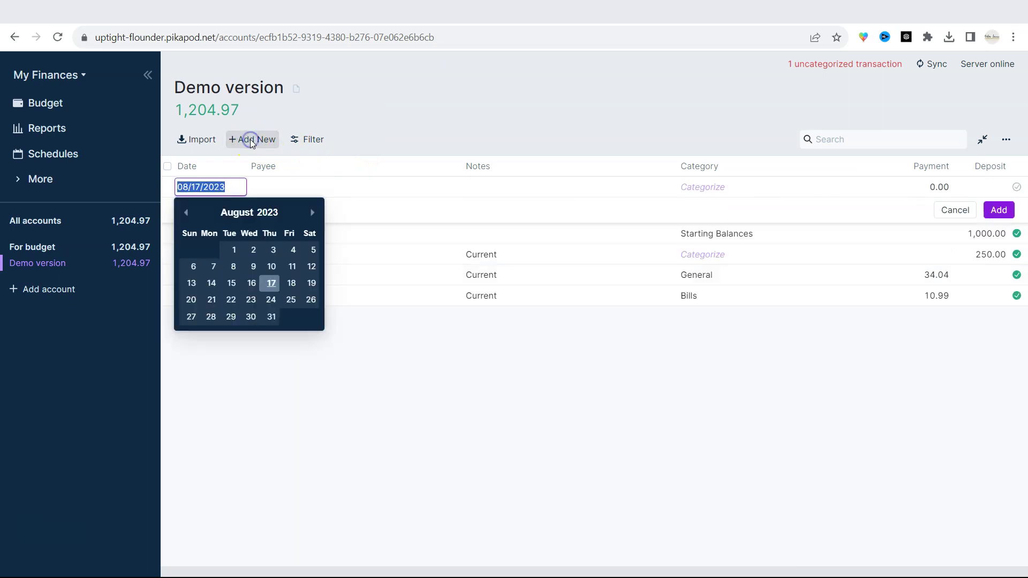
pyautogui.click(271, 284)
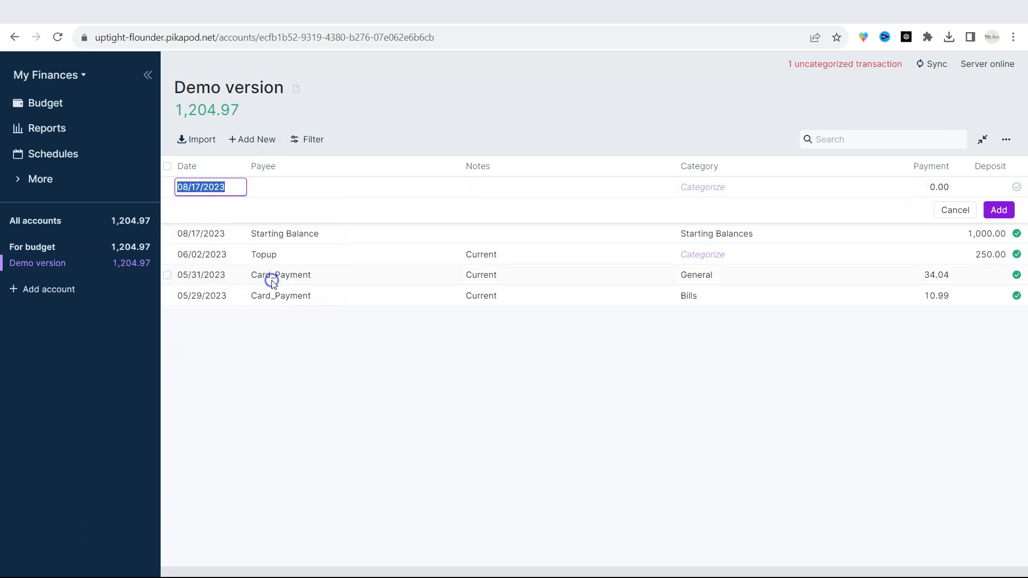
pyautogui.click(284, 187)
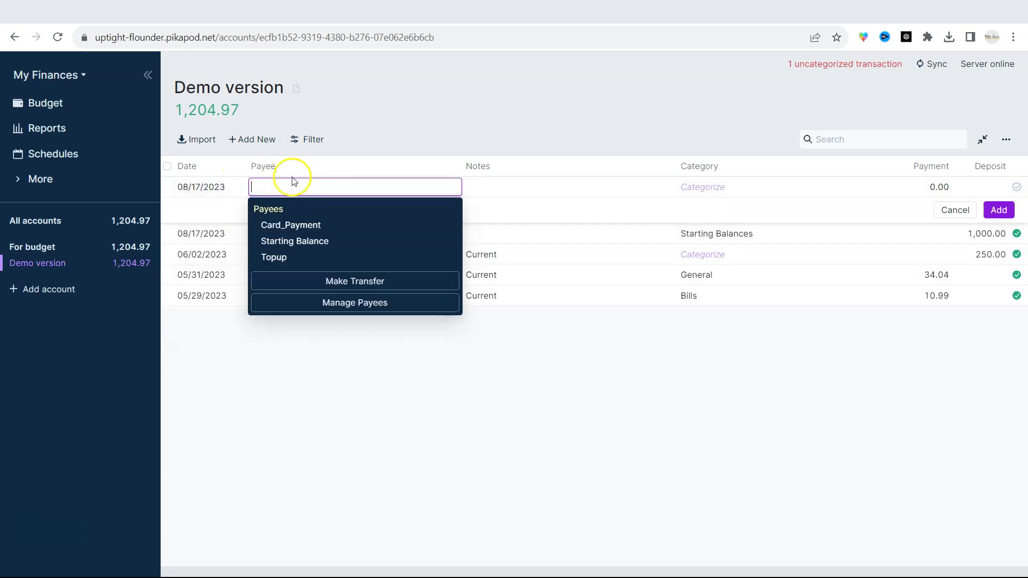
pyautogui.write('Walmart')
pyautogui.click(516, 188)
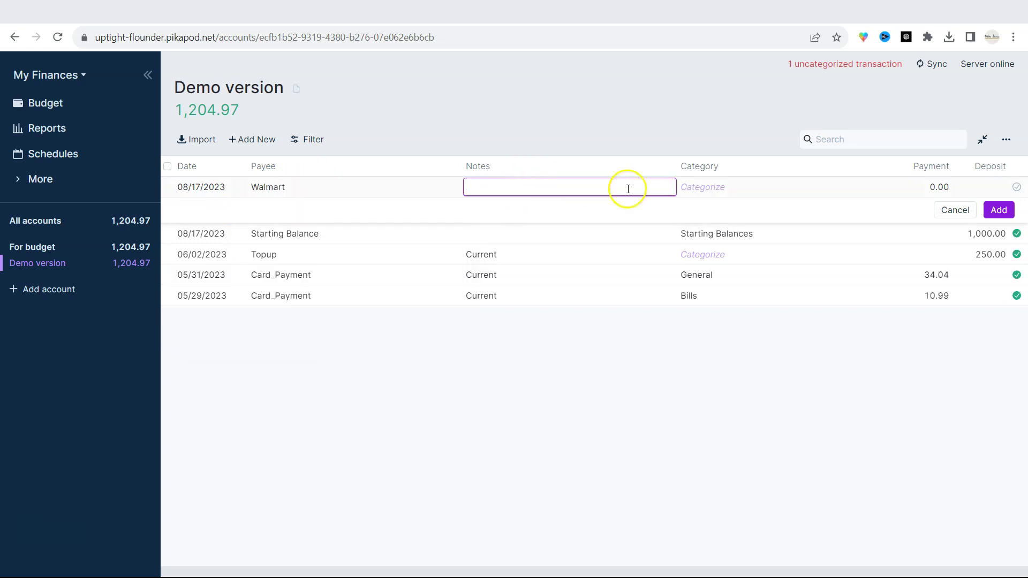
# Categorize the new Walmart transaction as Food with a payment of 50, add it to the account and close the entry form.
pyautogui.click(712, 186)
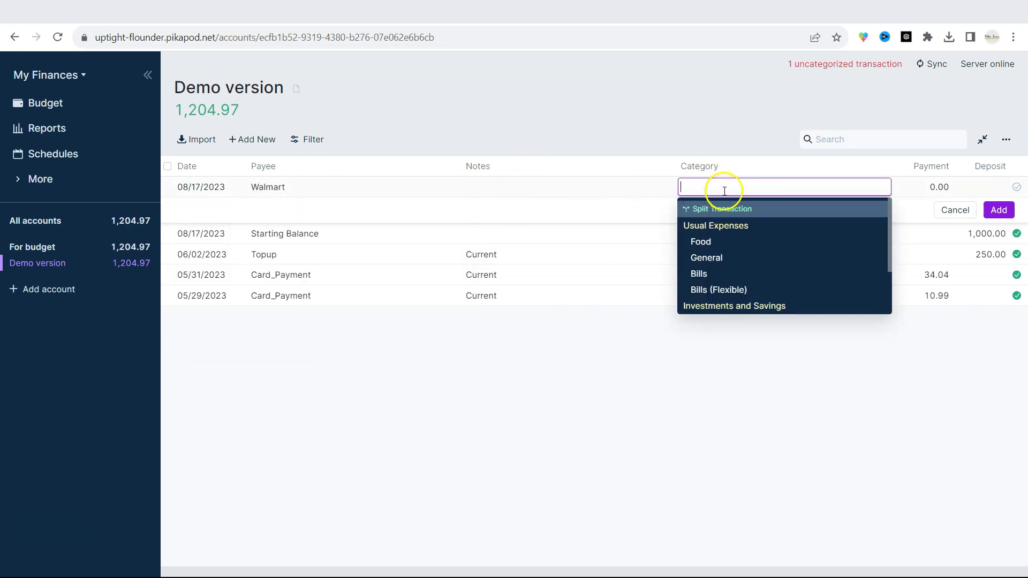
pyautogui.click(716, 242)
pyautogui.click(938, 186)
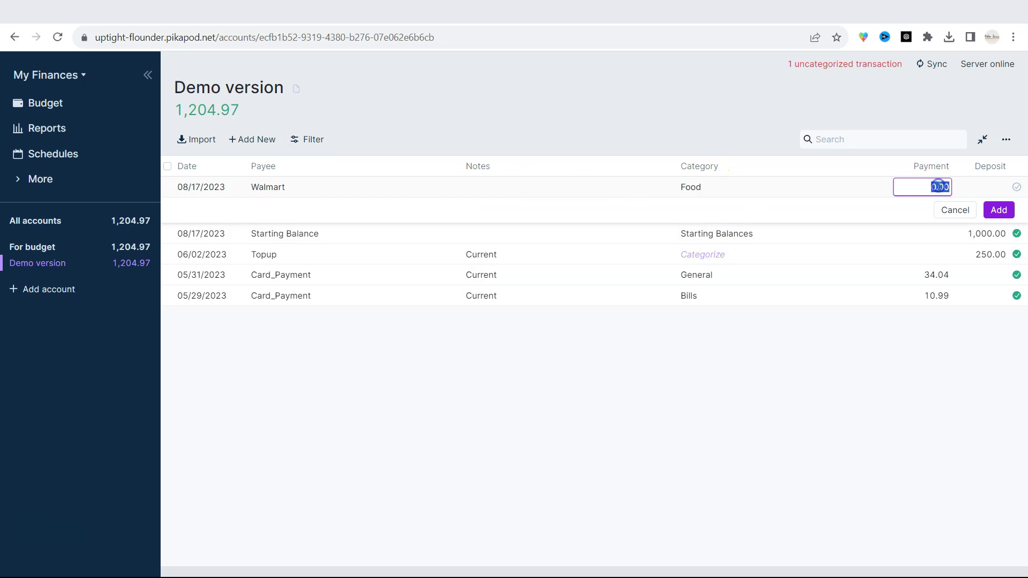
pyautogui.write('50')
pyautogui.click(996, 209)
pyautogui.click(672, 492)
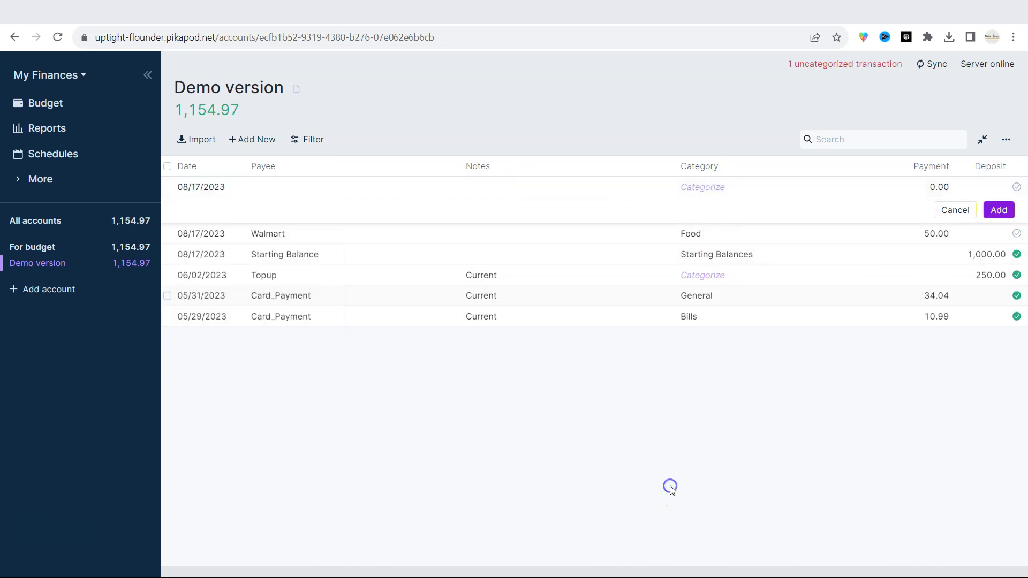
pyautogui.click(955, 210)
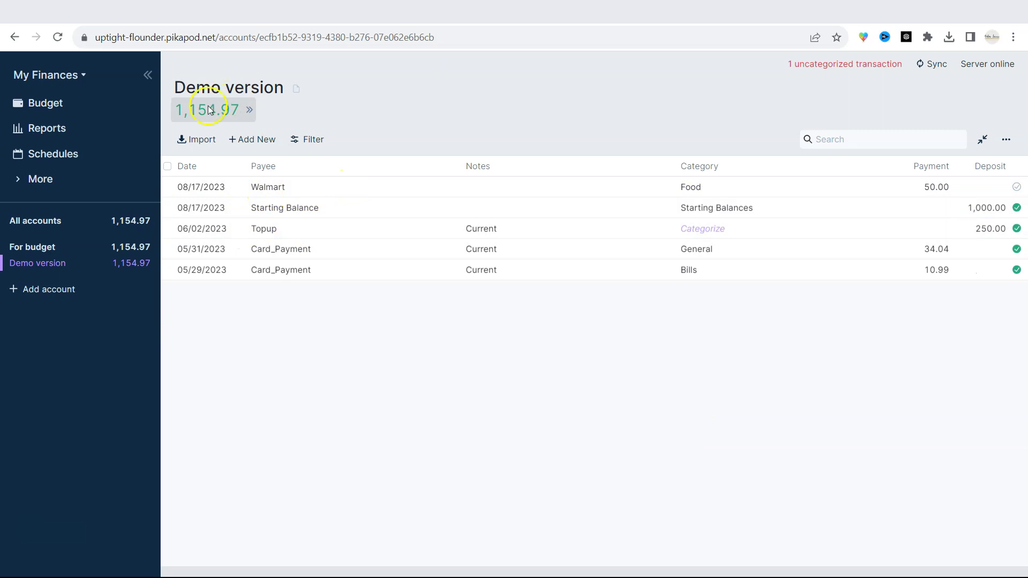
# Show the cleared and uncleared totals beside the Demo version account balance, and hide them again.
pyautogui.click(249, 110)
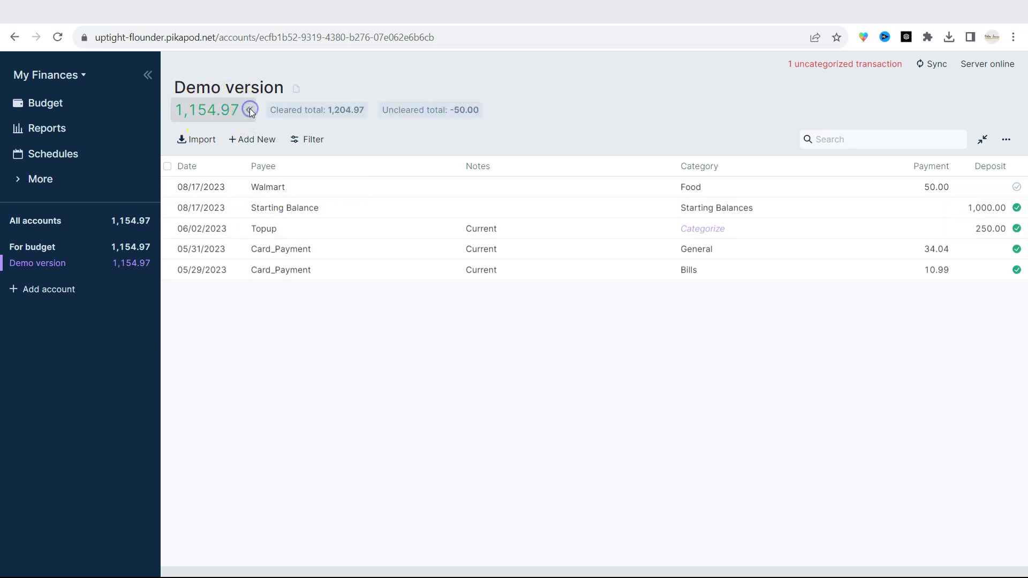
pyautogui.click(250, 110)
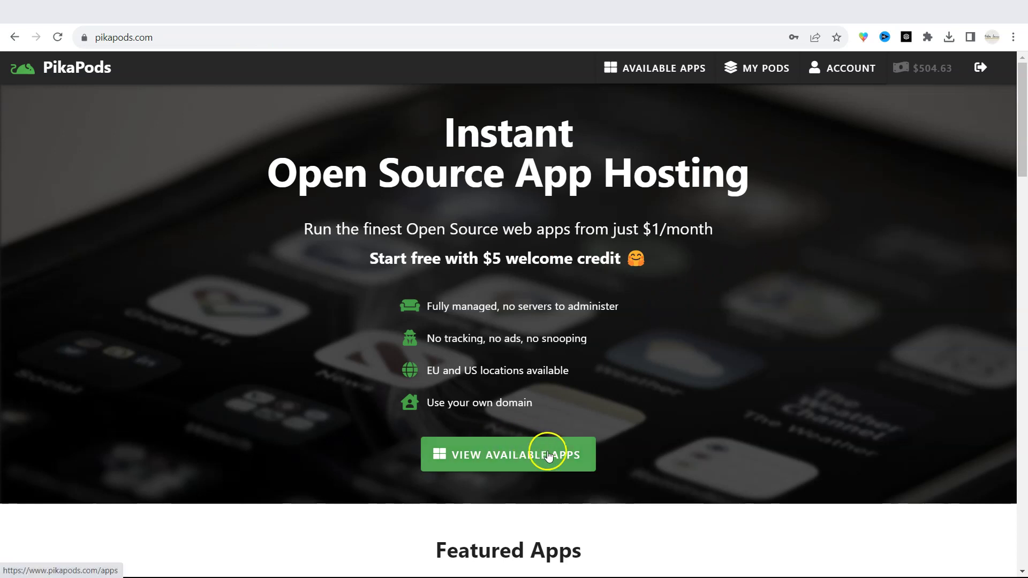
# Open the list of available apps on the PikaPods website.
pyautogui.click(513, 465)
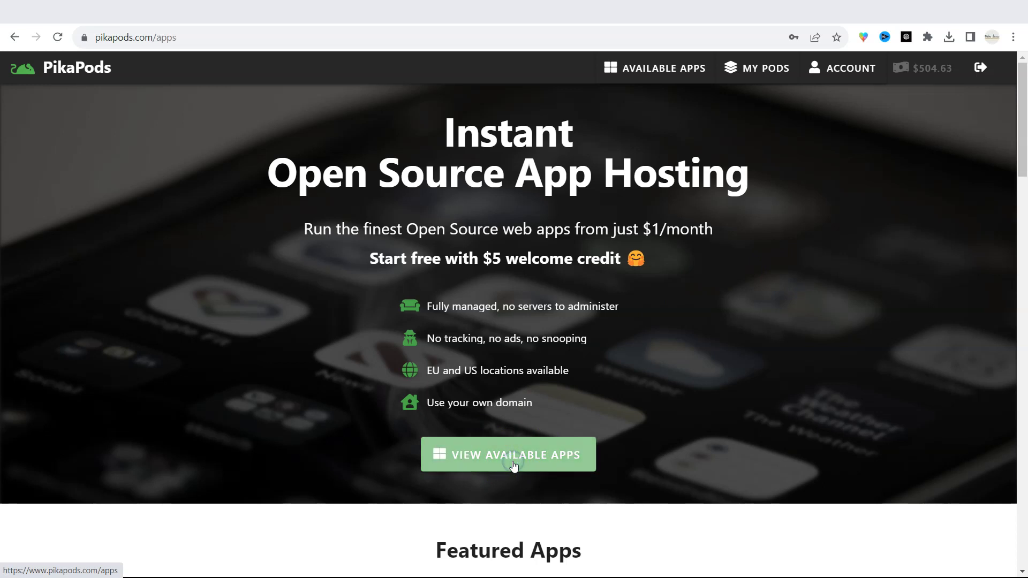